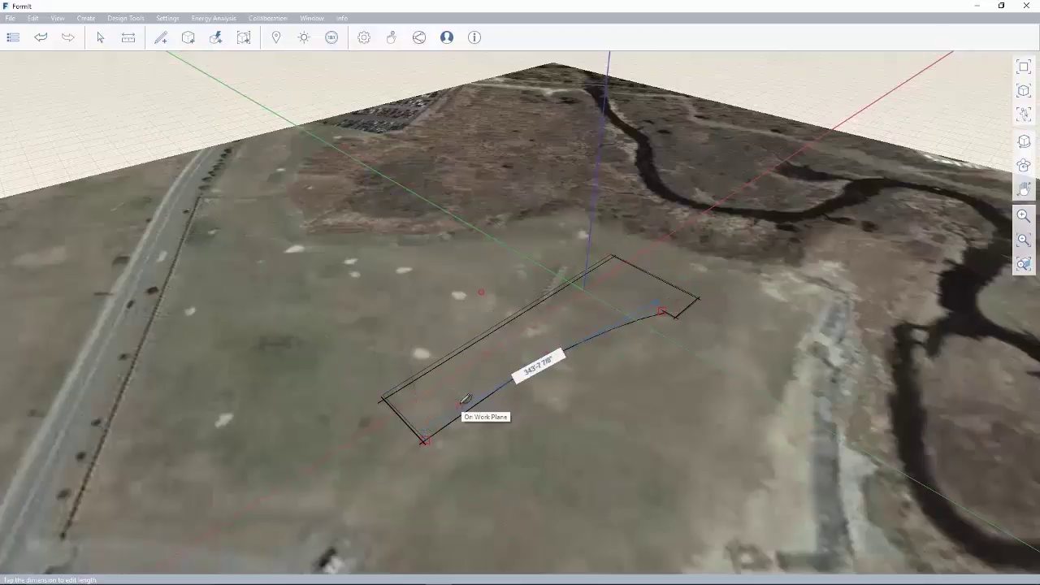
Step: Extrude the curved outline into a 100' tall mass and pull the end block taller
{"action": "left_click_drag", "start_coordinate": [528, 329], "coordinate": [550, 309]}
{"action": "left_click", "coordinate": [543, 314]}
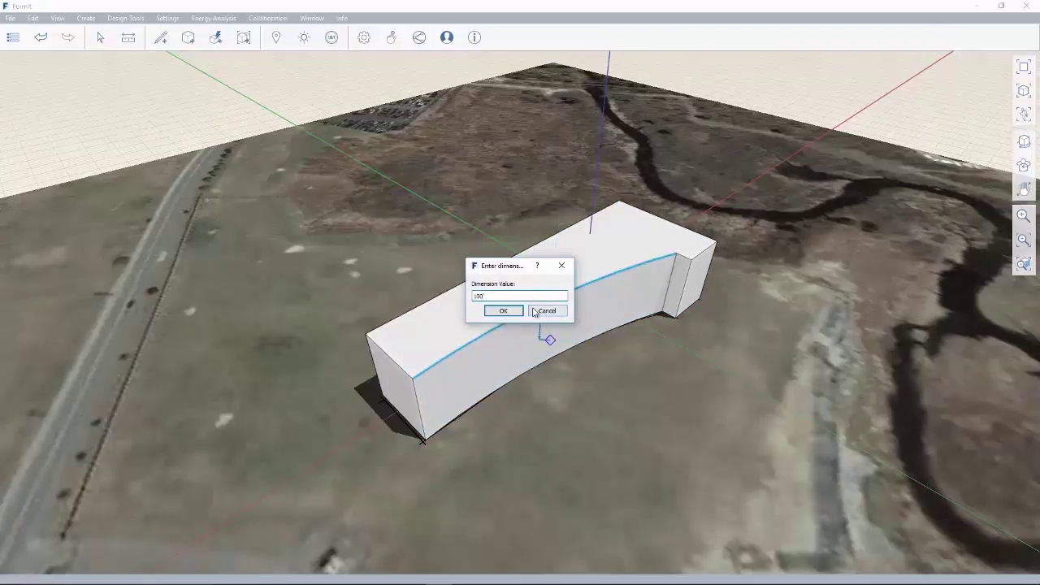
{"action": "key", "text": "Return"}
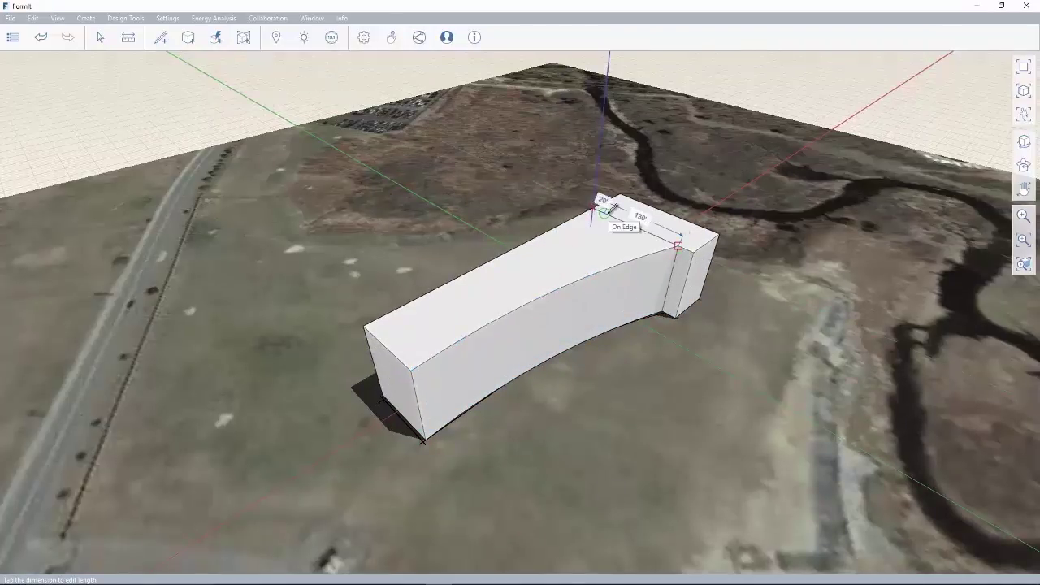
{"action": "left_click_drag", "start_coordinate": [653, 225], "coordinate": [656, 204]}
{"action": "middle_click_drag", "start_coordinate": [655, 204], "coordinate": [500, 276]}
Step: Start a new FormIt collaboration session
{"action": "left_click", "coordinate": [272, 22]}
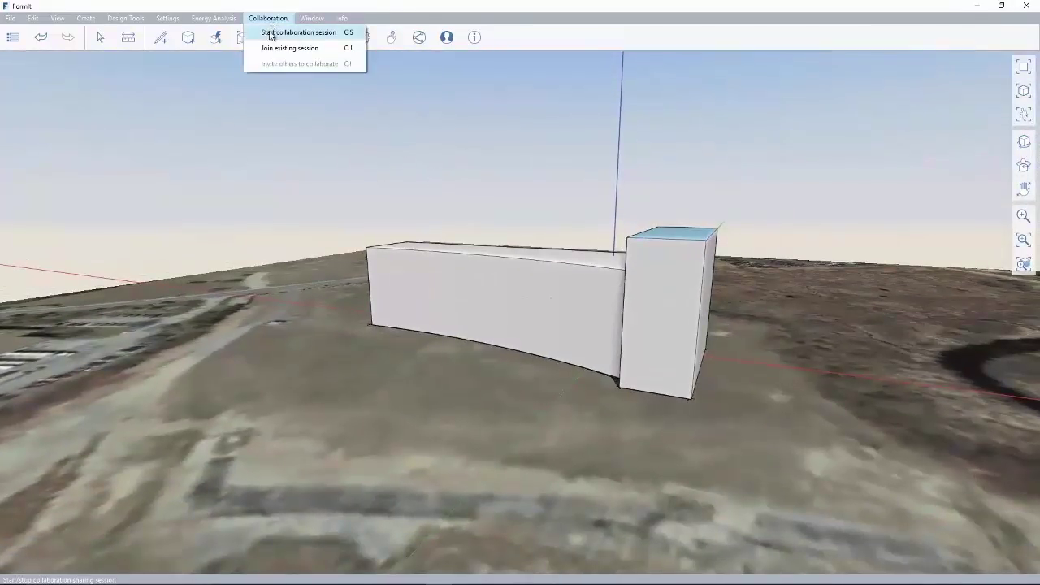
{"action": "left_click", "coordinate": [277, 30]}
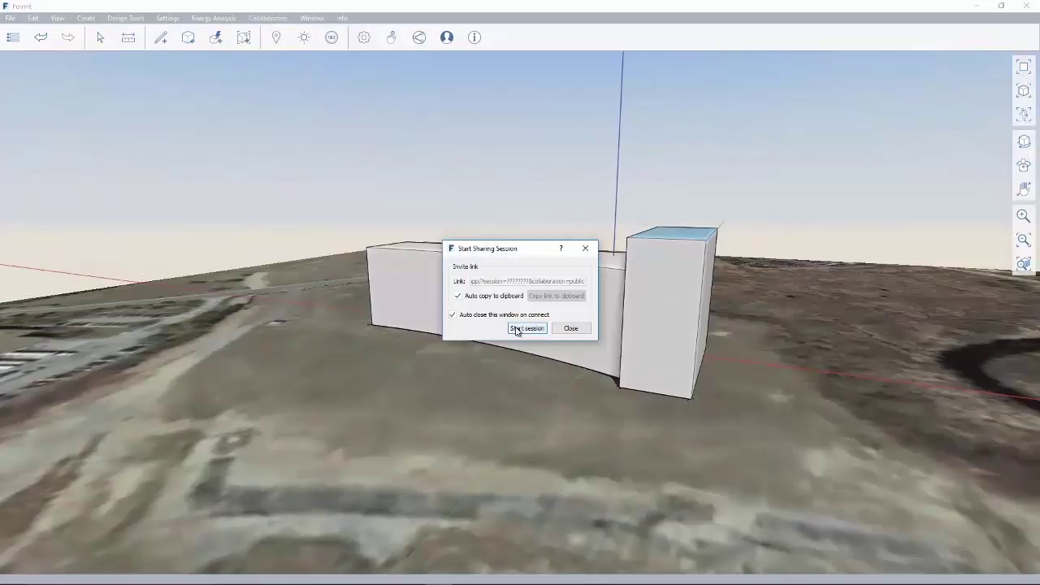
{"action": "left_click", "coordinate": [515, 327]}
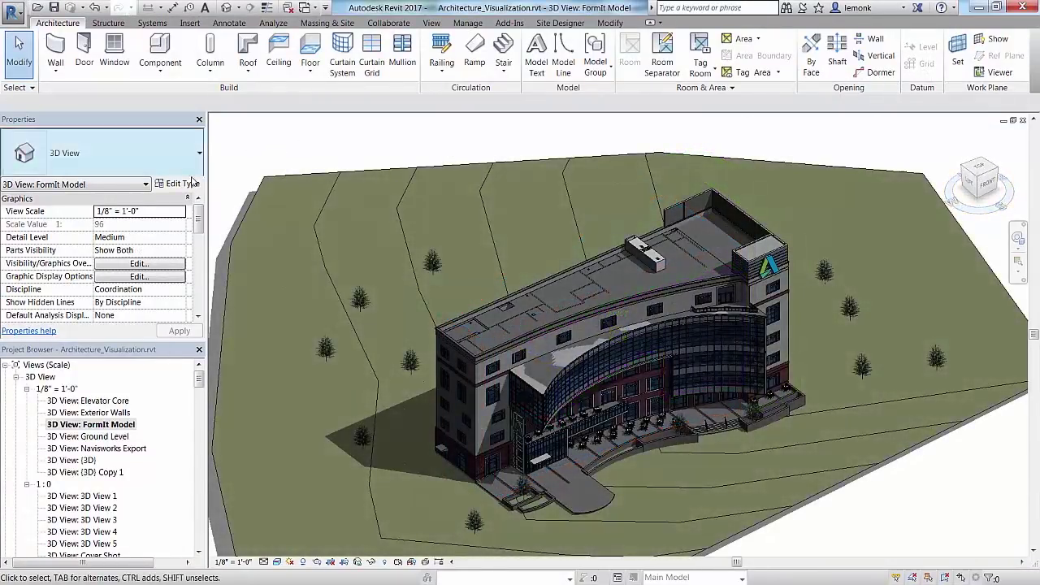
Step: In the First Floor Plan Working view, move the elevator room's wall to the right
{"action": "left_click_drag", "start_coordinate": [198, 384], "coordinate": [222, 462]}
{"action": "left_click", "coordinate": [153, 450]}
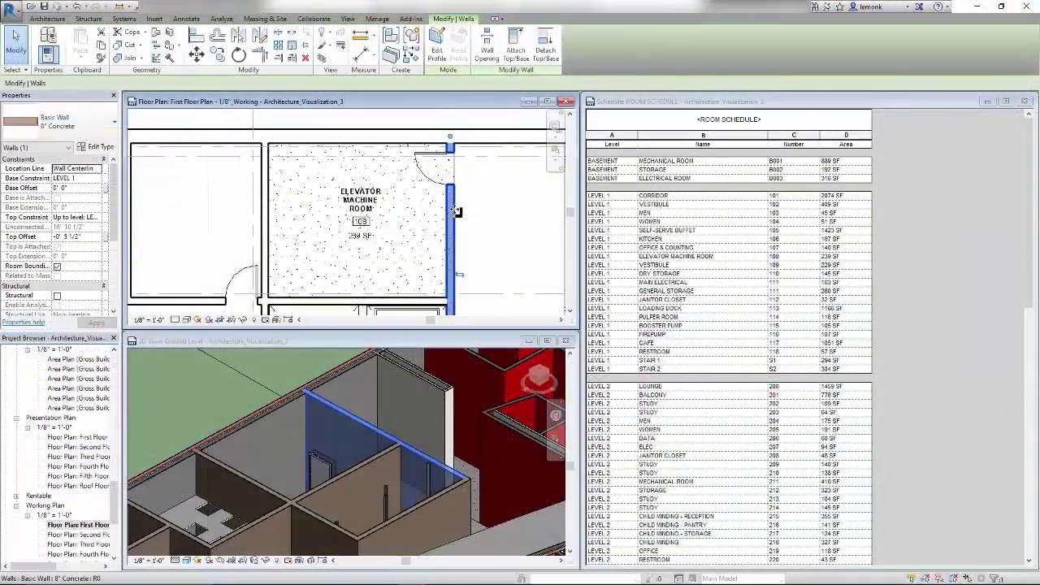
{"action": "left_click_drag", "start_coordinate": [456, 213], "coordinate": [480, 214]}
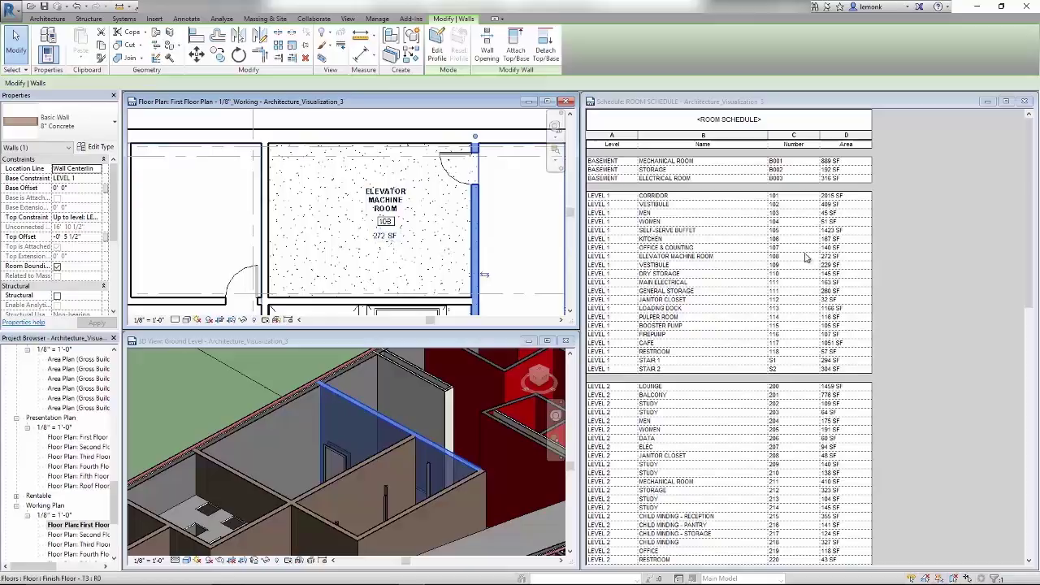
Step: Rename the elevator room to ELEVATOR MECH. in the schedule, then undo the wall and name edits
{"action": "left_click", "coordinate": [842, 262]}
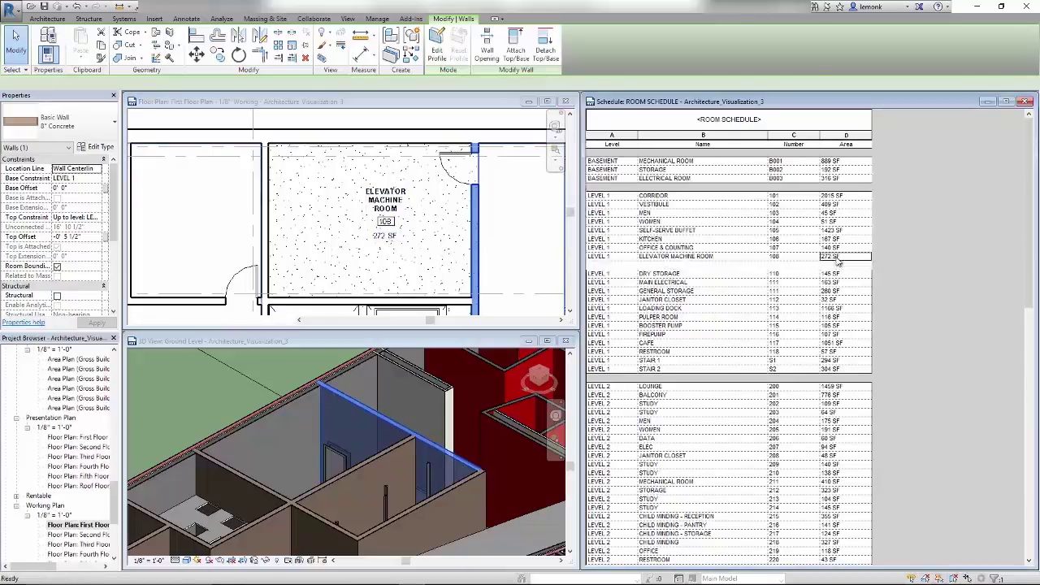
{"action": "left_click", "coordinate": [762, 258]}
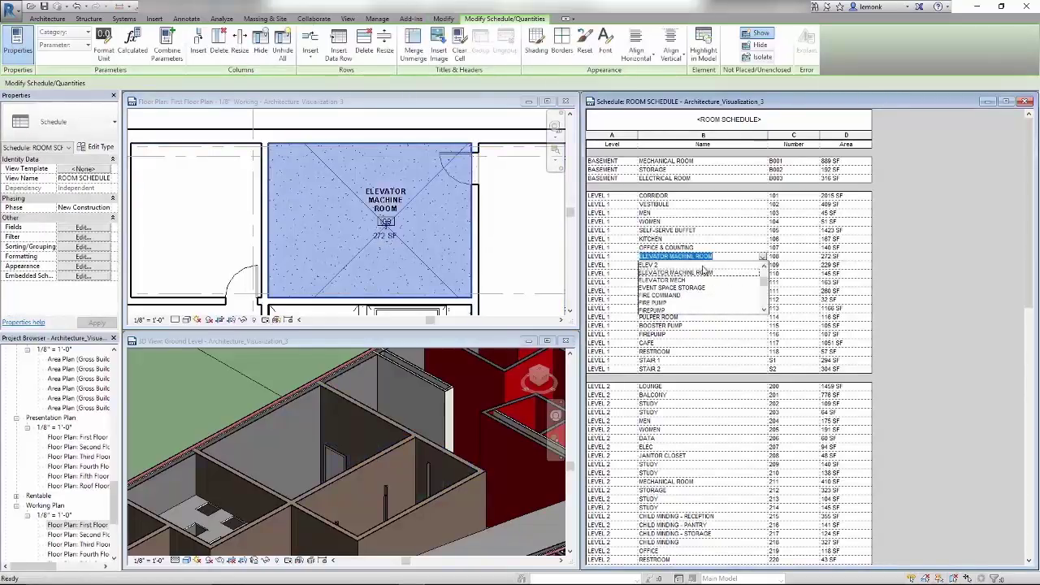
{"action": "left_click", "coordinate": [684, 281]}
{"action": "left_click", "coordinate": [503, 225]}
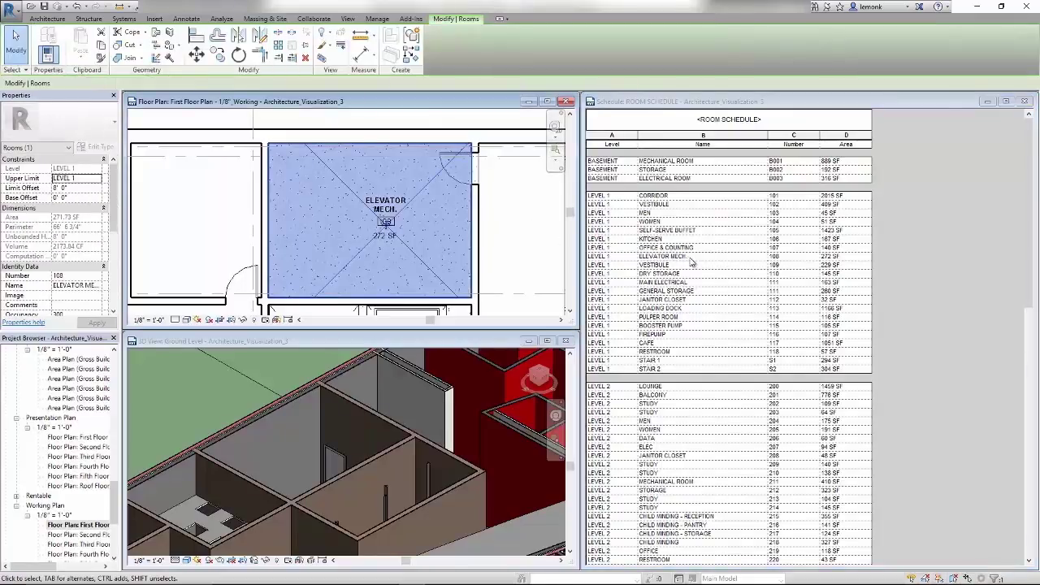
{"action": "key", "text": "ctrl+z"}
{"action": "left_click", "coordinate": [16, 18]}
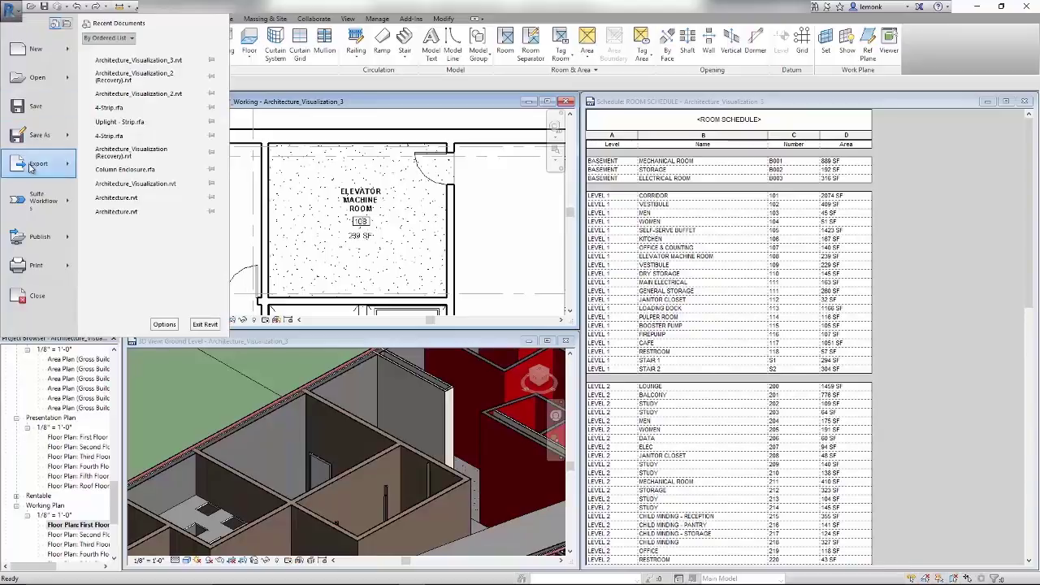
Step: Start a DWG export and list the layer standards available in the export setup
{"action": "mouse_move", "coordinate": [31, 166]}
{"action": "mouse_move", "coordinate": [150, 54]}
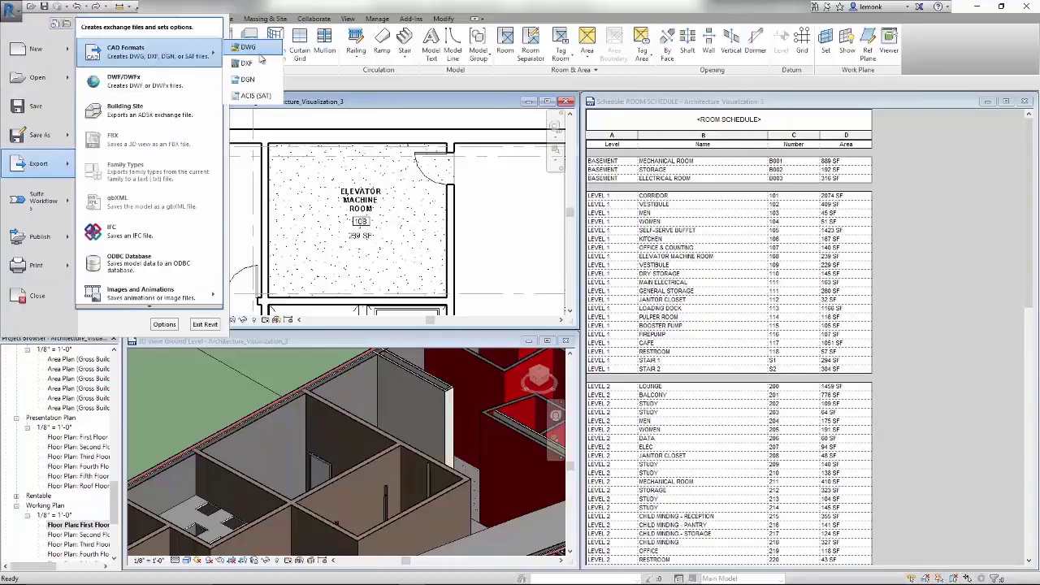
{"action": "left_click", "coordinate": [259, 52]}
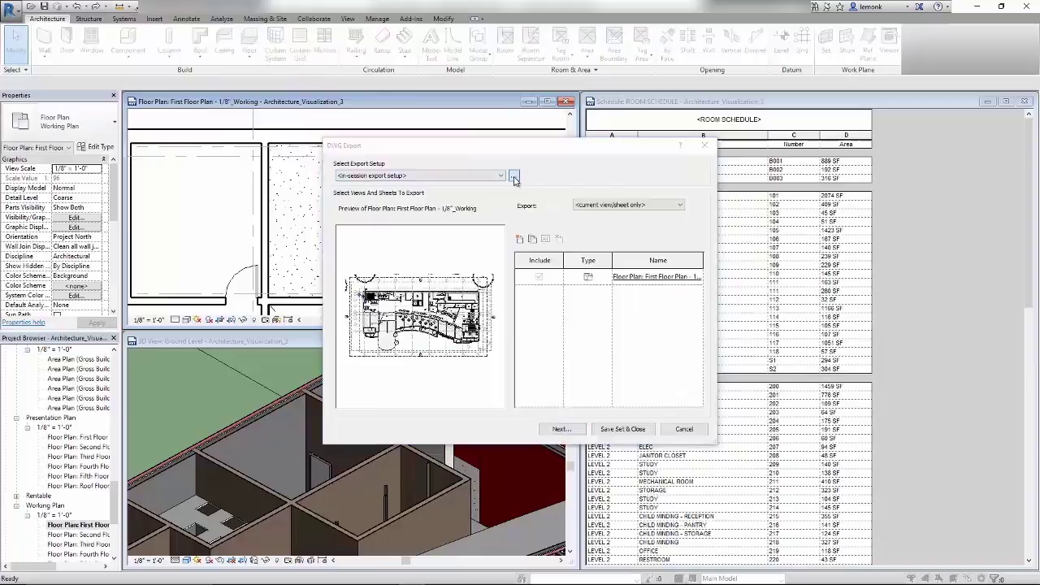
{"action": "left_click", "coordinate": [514, 177]}
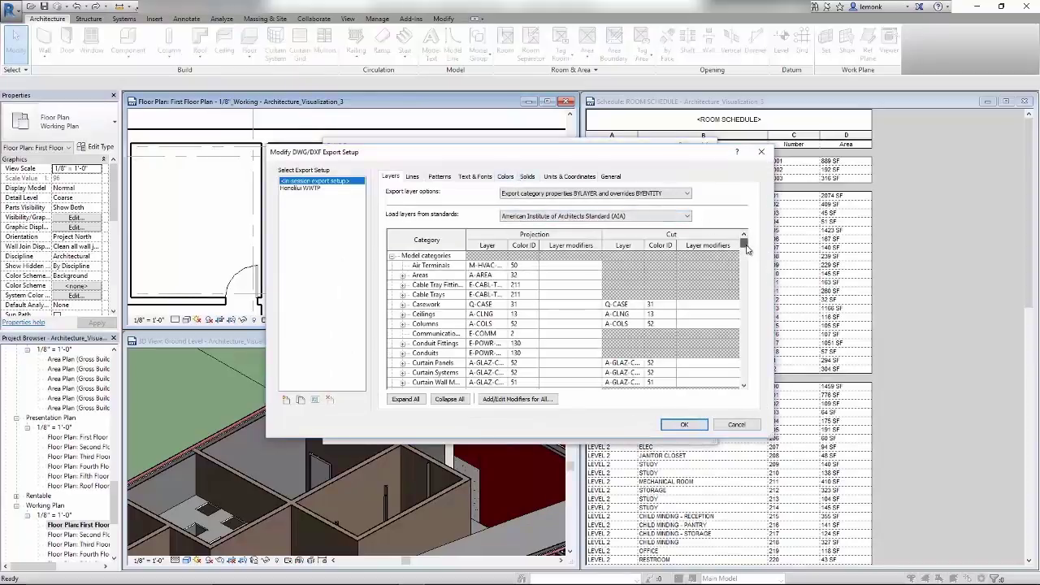
{"action": "mouse_move", "coordinate": [744, 244]}
{"action": "left_mouse_down"}
{"action": "mouse_move", "coordinate": [745, 281]}
{"action": "mouse_move", "coordinate": [743, 242]}
{"action": "left_mouse_up"}
{"action": "left_click", "coordinate": [688, 217]}
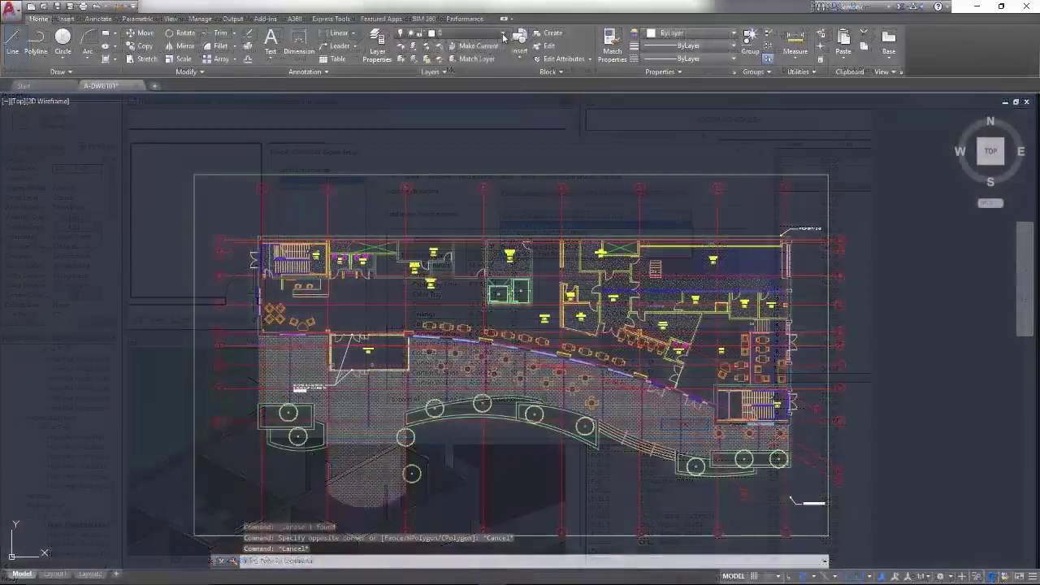
Step: Expand the Layer list to review the exported layers such as A-WALL and A-DOOR
{"action": "left_click", "coordinate": [504, 34]}
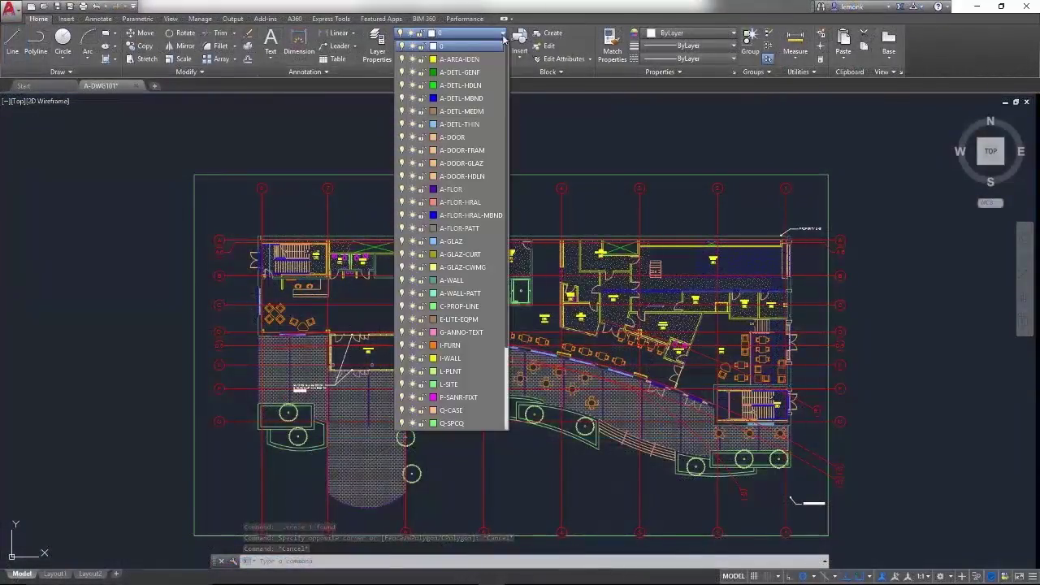
{"action": "mouse_move", "coordinate": [506, 77]}
{"action": "left_mouse_down"}
{"action": "mouse_move", "coordinate": [511, 176]}
{"action": "mouse_move", "coordinate": [510, 61]}
{"action": "left_mouse_up"}
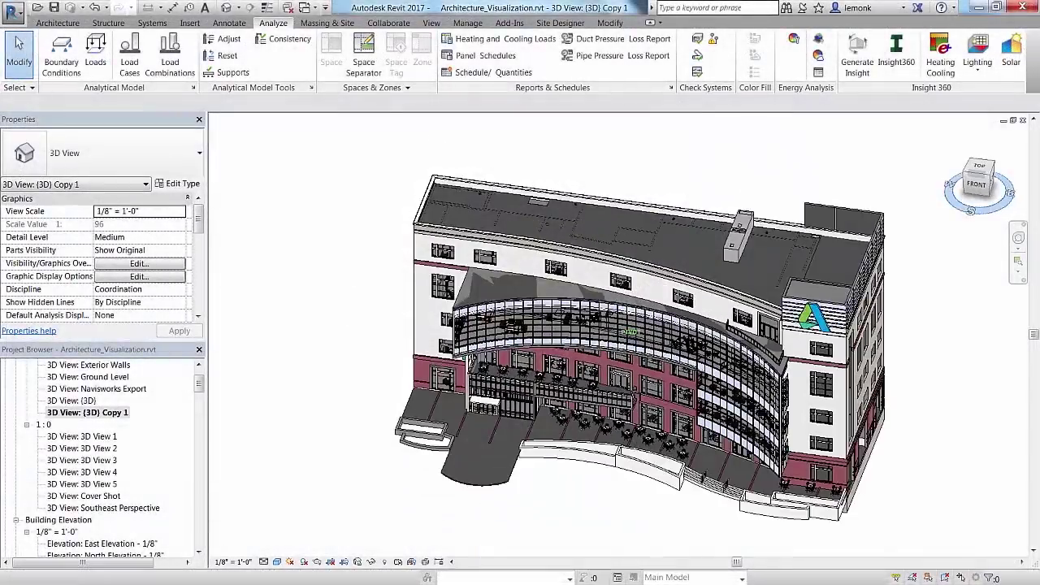
Step: Generate an Insight energy analysis of the building from the Energy Analysis panel
{"action": "left_click_drag", "start_coordinate": [976, 183], "coordinate": [986, 181]}
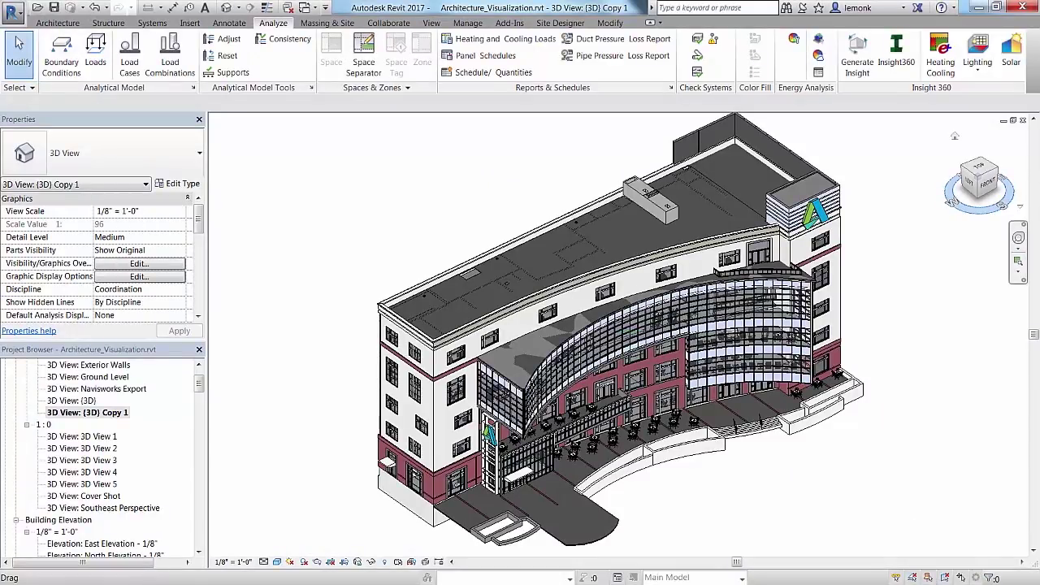
{"action": "left_click", "coordinate": [853, 63]}
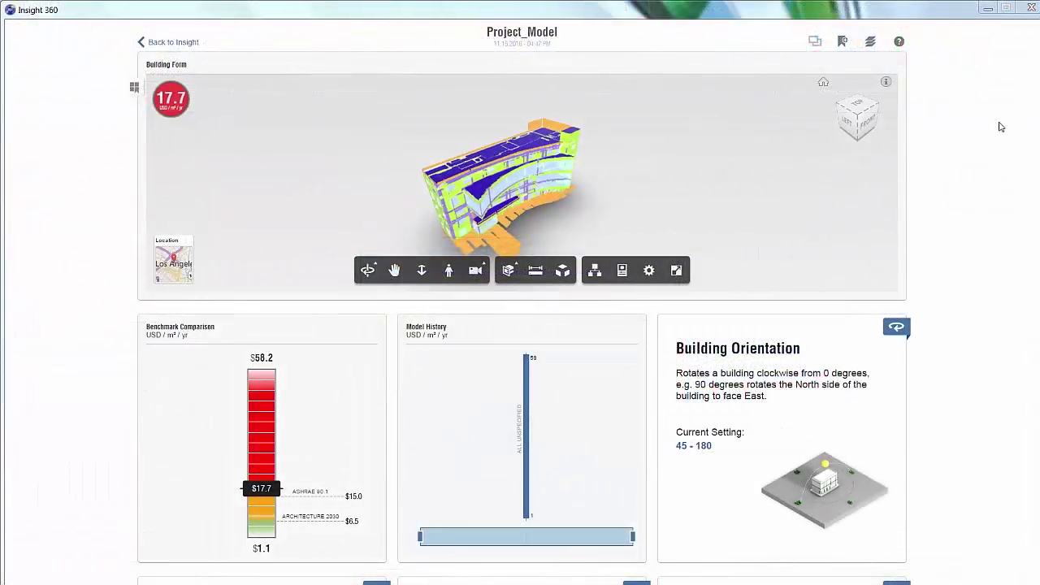
Step: Narrow the HVAC factor's range toward more efficient system types
{"action": "scroll", "coordinate": [1001, 127], "scroll_direction": "down", "scroll_amount": 5}
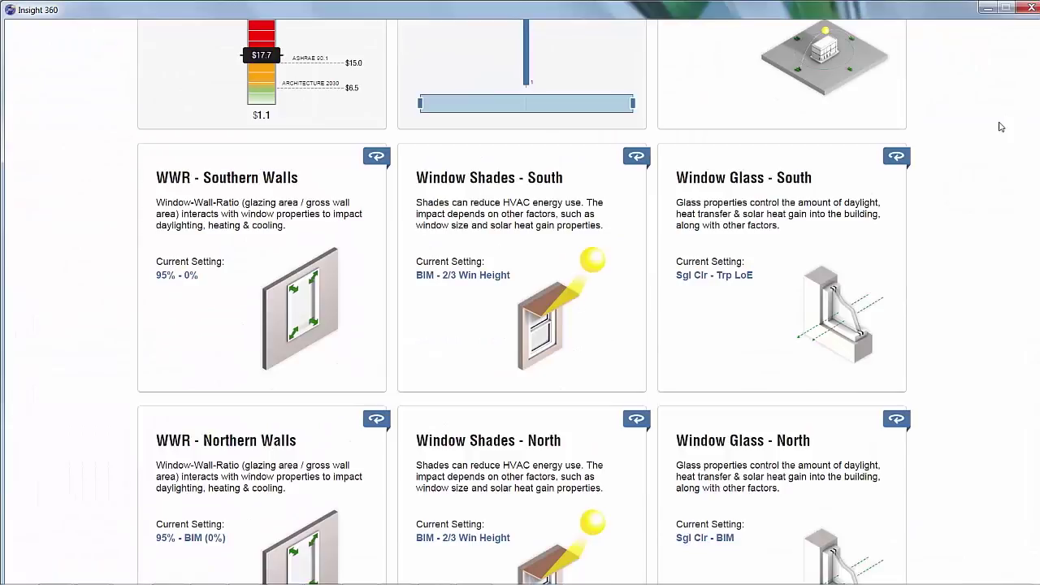
{"action": "scroll", "coordinate": [1002, 126], "scroll_direction": "down", "scroll_amount": 14}
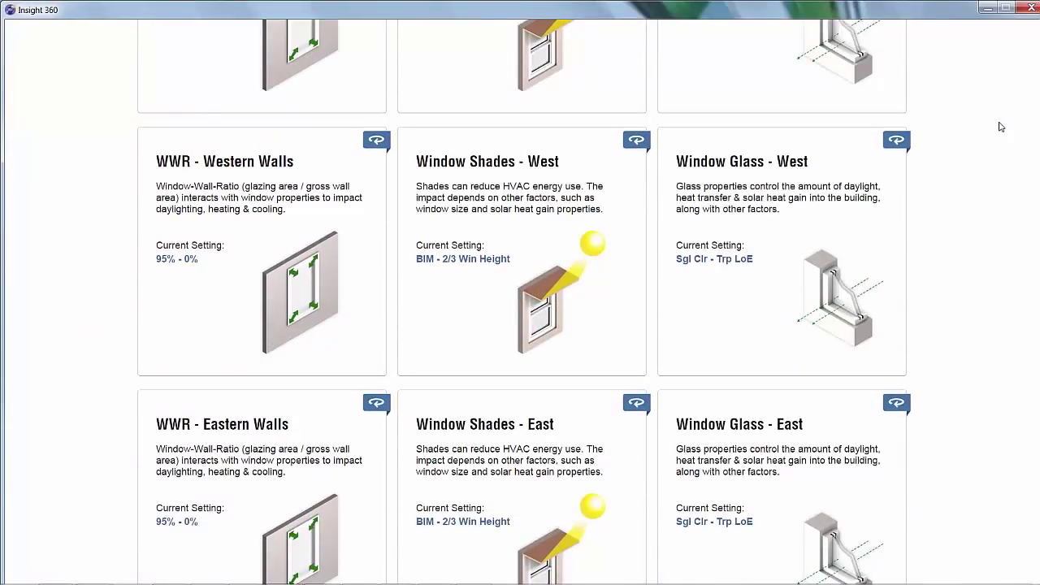
{"action": "scroll", "coordinate": [1001, 127], "scroll_direction": "down", "scroll_amount": 3}
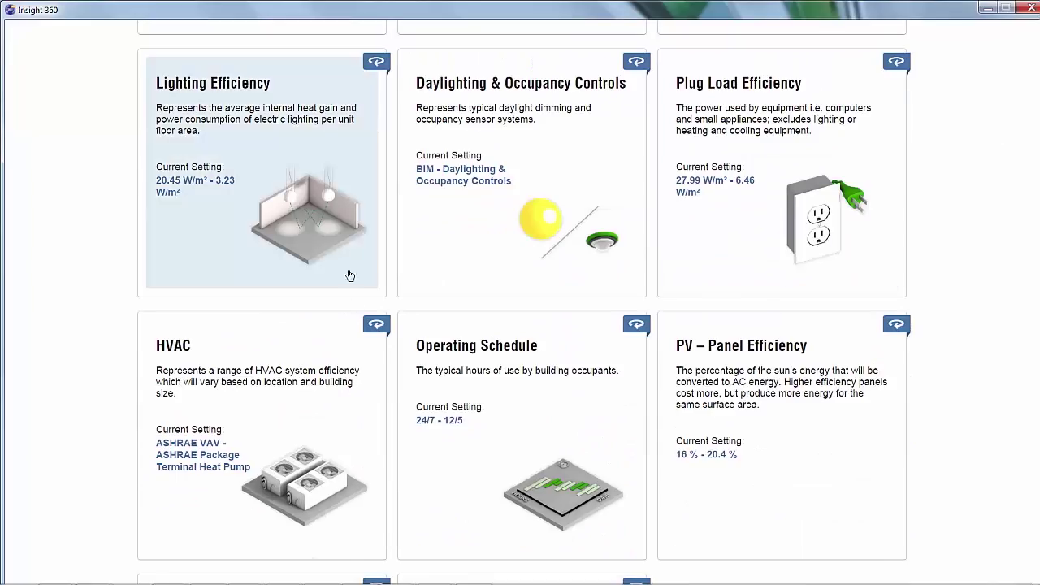
{"action": "left_click", "coordinate": [368, 326]}
{"action": "left_click", "coordinate": [225, 415]}
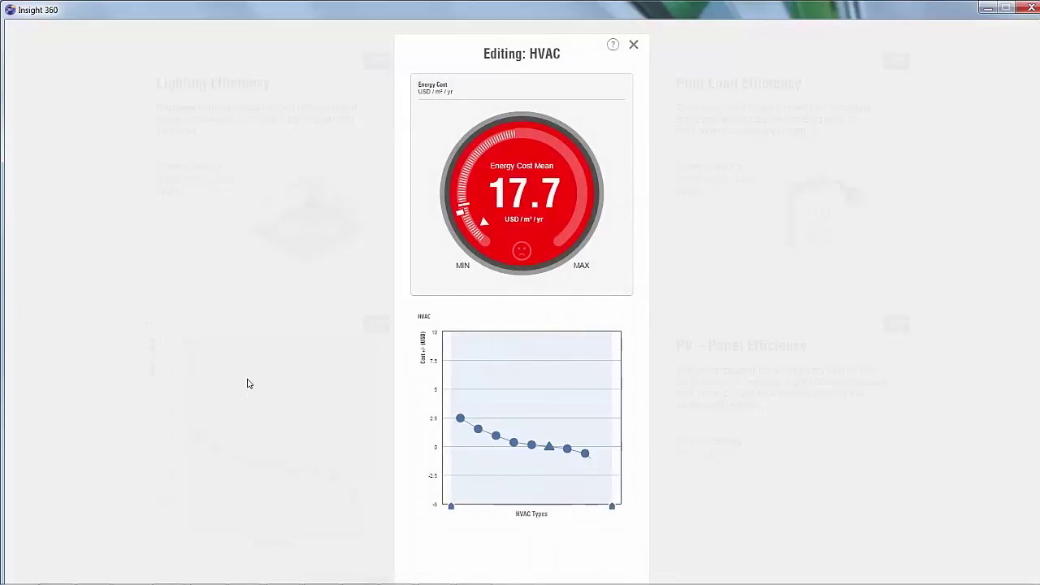
{"action": "left_click_drag", "start_coordinate": [453, 511], "coordinate": [560, 510]}
{"action": "left_click", "coordinate": [633, 45]}
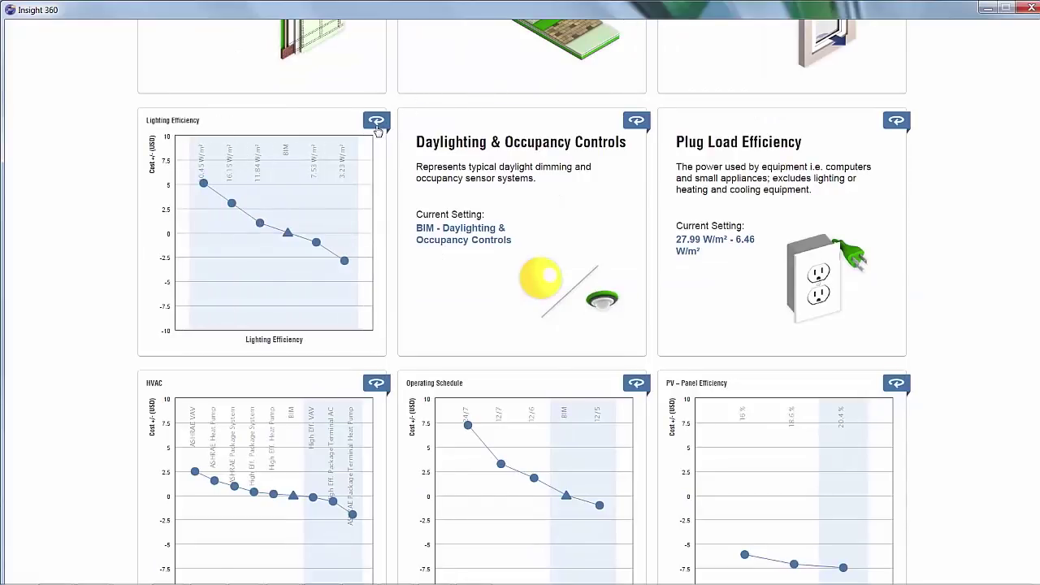
Step: Narrow the Lighting Efficiency range to lower densities, giving an energy cost mean of 5.65
{"action": "left_click", "coordinate": [235, 263]}
{"action": "left_click_drag", "start_coordinate": [451, 512], "coordinate": [537, 508]}
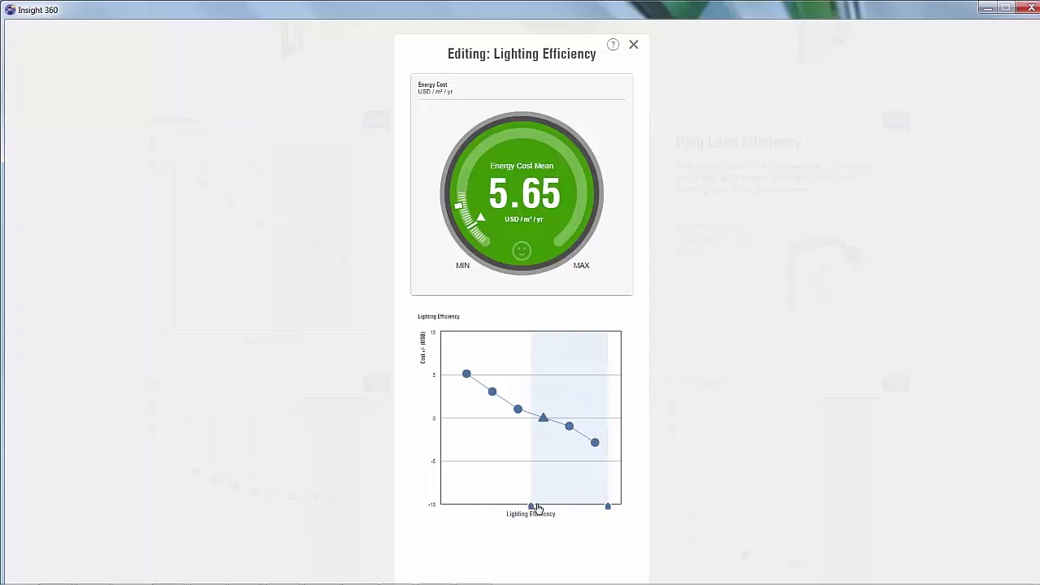
{"action": "left_click", "coordinate": [633, 44]}
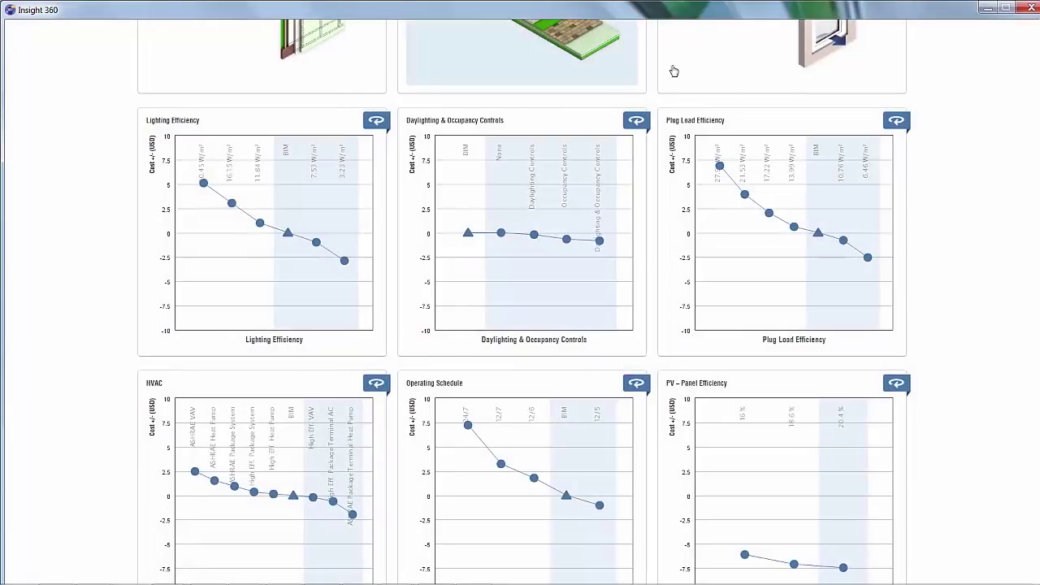
{"action": "scroll", "coordinate": [924, 188], "scroll_direction": "up", "scroll_amount": 5}
{"action": "scroll", "coordinate": [924, 191], "scroll_direction": "up", "scroll_amount": 10}
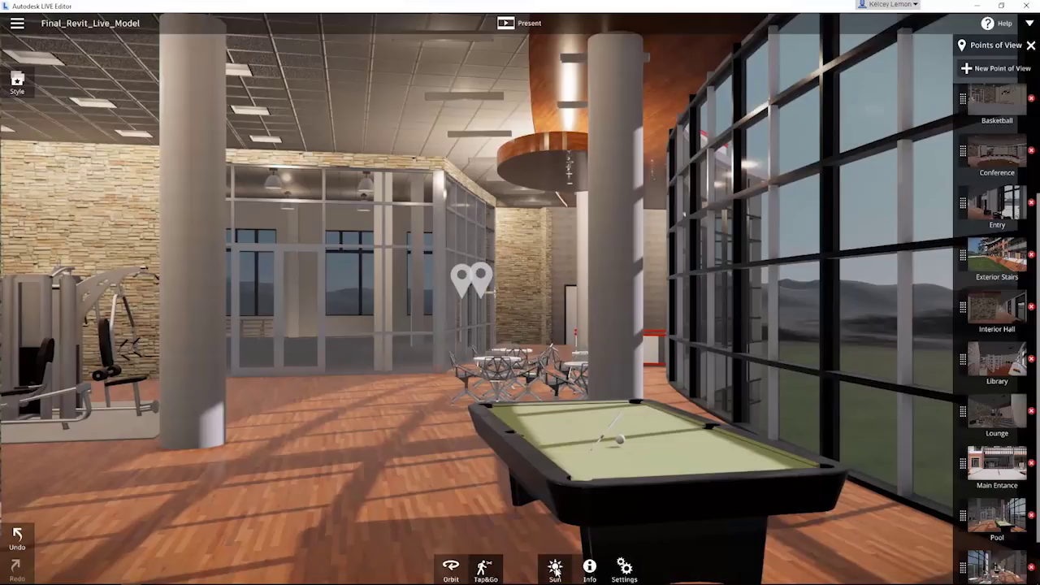
Step: Set the sun to 07:44 PM on June 09 for a night-time interior
{"action": "left_click", "coordinate": [556, 569]}
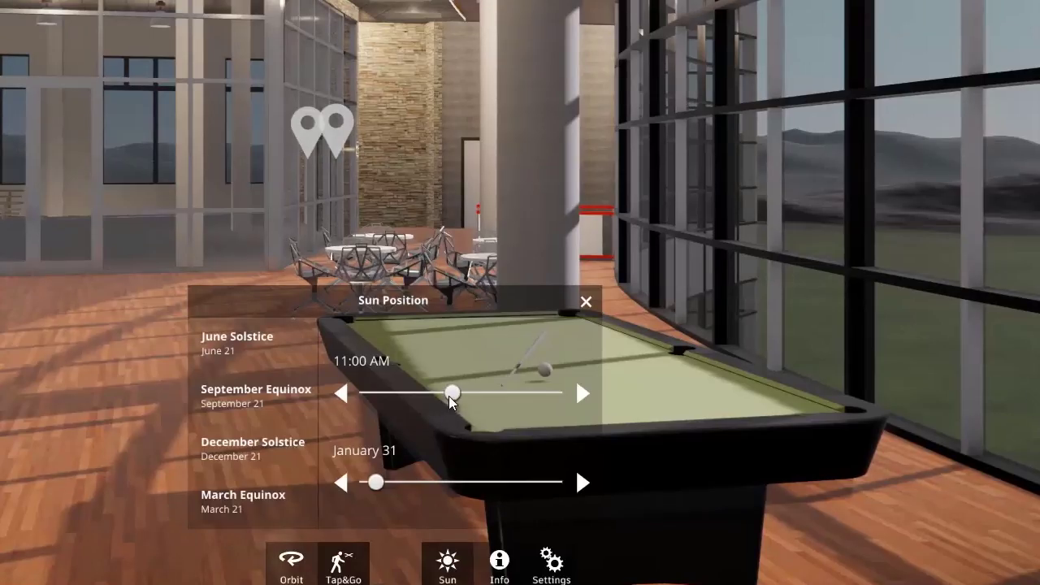
{"action": "left_click_drag", "start_coordinate": [479, 396], "coordinate": [525, 393]}
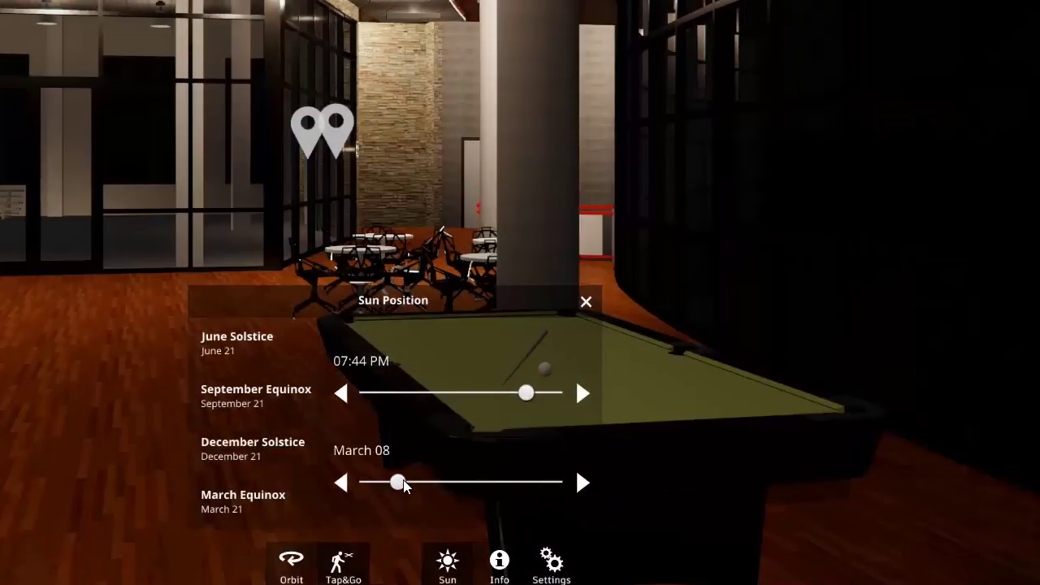
{"action": "left_click_drag", "start_coordinate": [435, 483], "coordinate": [446, 483]}
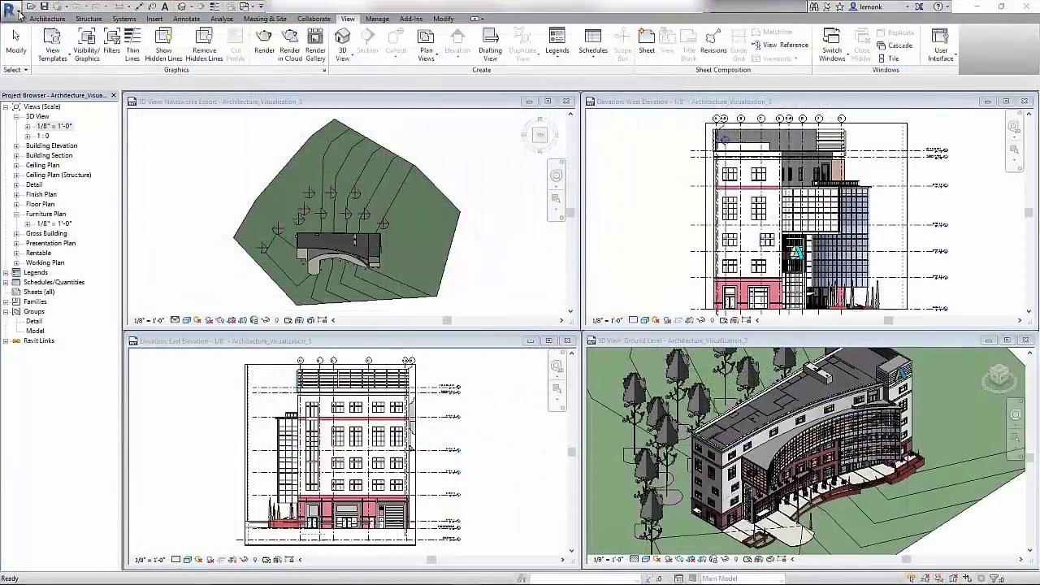
Step: Show the Export formats submenu of the Revit application menu
{"action": "left_click", "coordinate": [11, 10]}
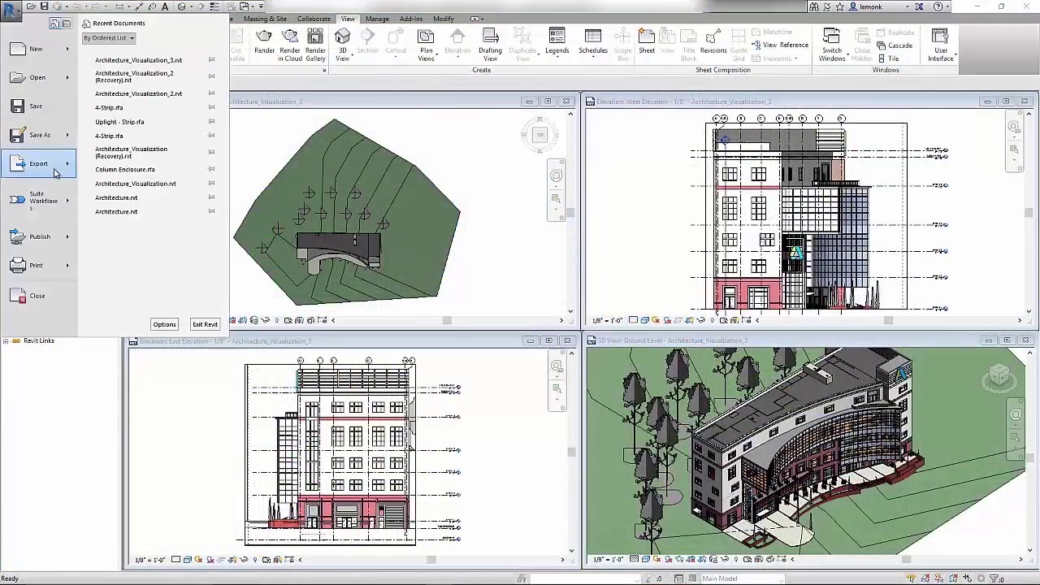
{"action": "mouse_move", "coordinate": [56, 172]}
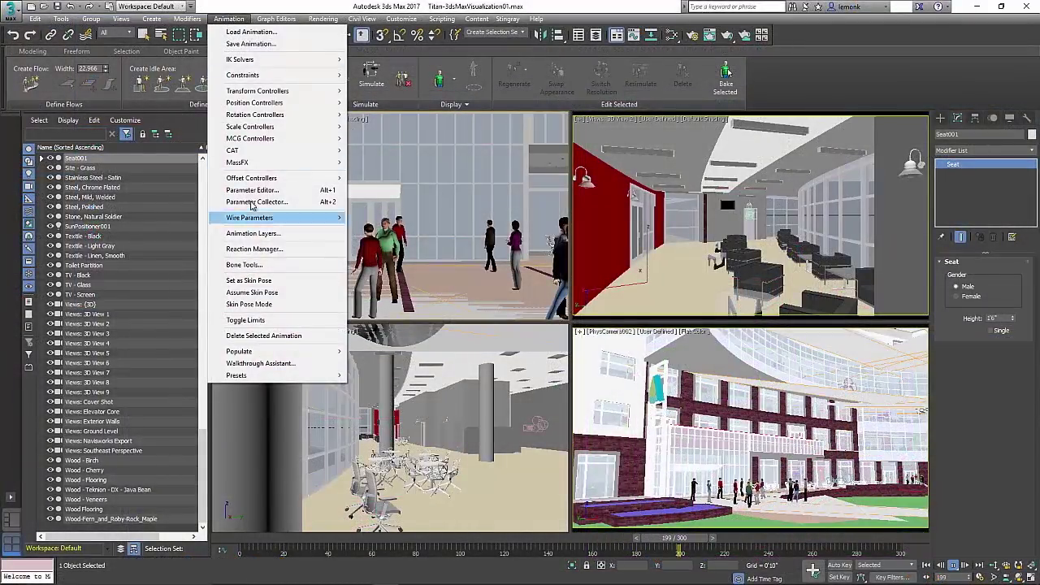
Step: Open the Walkthrough Assistant and set the walkthrough camera to Targeted
{"action": "left_click", "coordinate": [291, 372]}
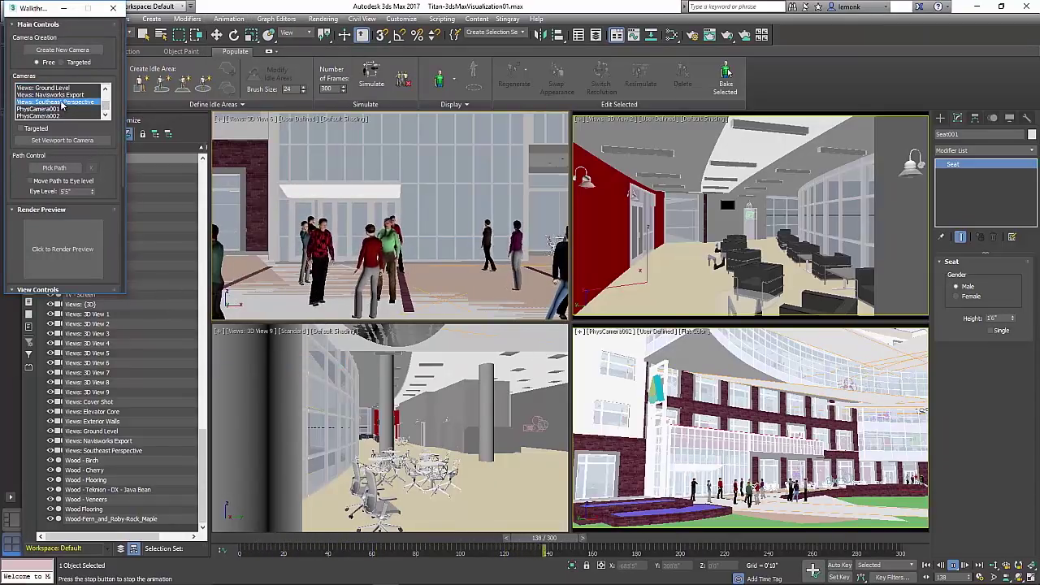
{"action": "left_click", "coordinate": [20, 129]}
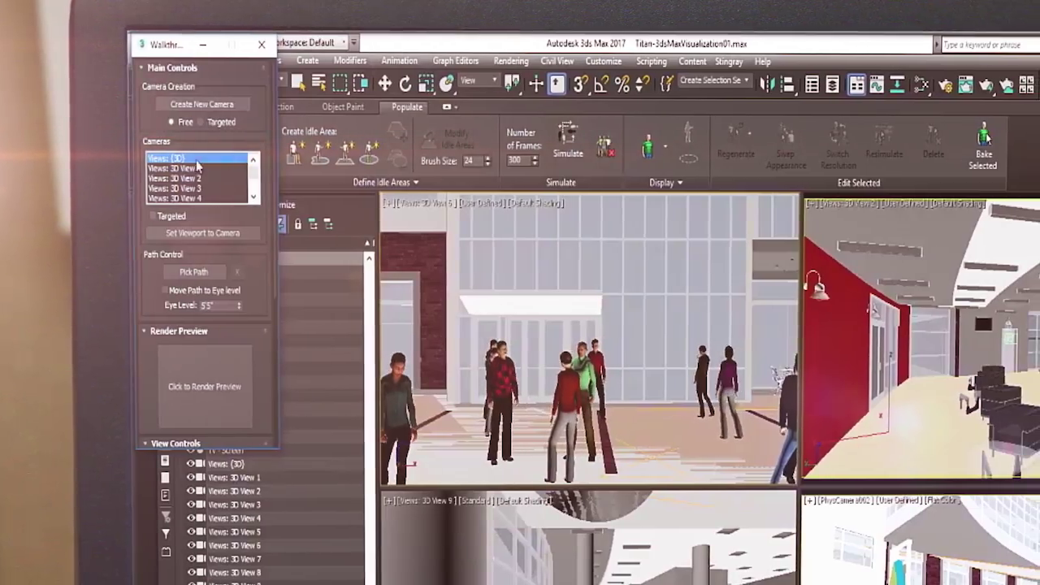
{"action": "scroll", "coordinate": [183, 177], "scroll_direction": "down", "scroll_amount": 3}
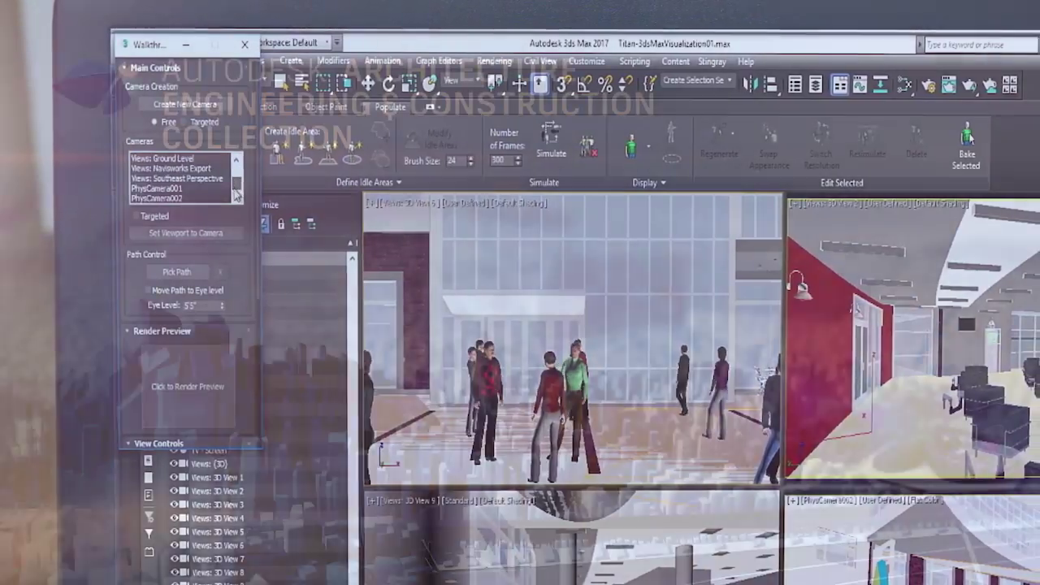